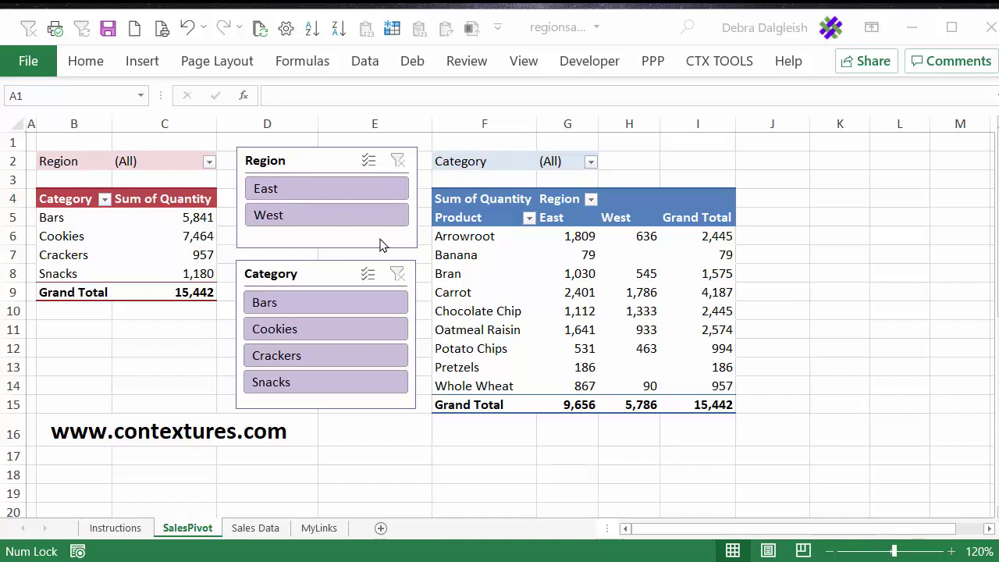
Filter the pivot tables to the West region and the Cookies category with the Region and Category slicers
{"action": "left_click", "coordinate": [297, 216]}
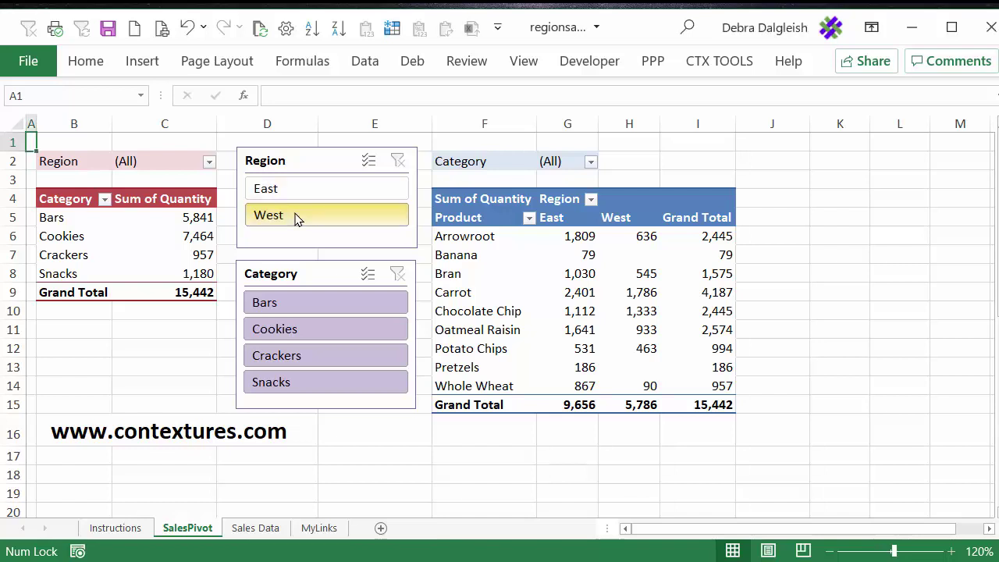
{"action": "left_click", "coordinate": [306, 331]}
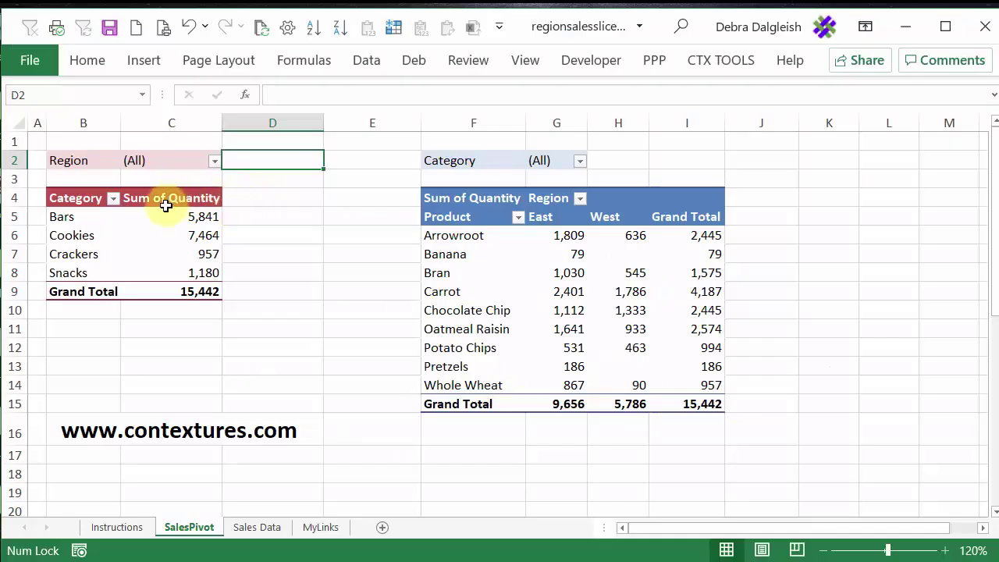
Examine the source table on the Sales Data sheet and return to the SalesPivot sheet
{"action": "left_click", "coordinate": [280, 534]}
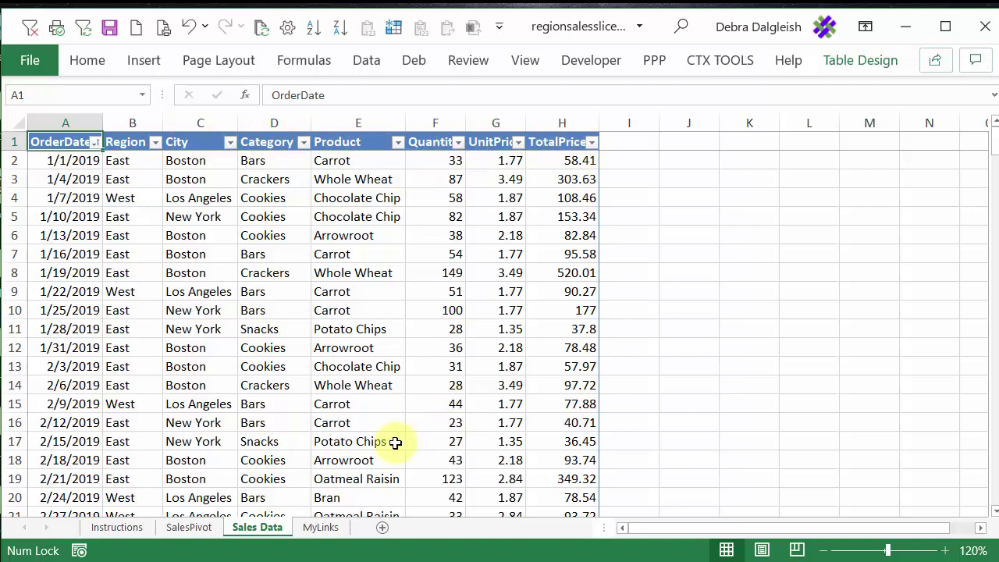
{"action": "left_click", "coordinate": [199, 530]}
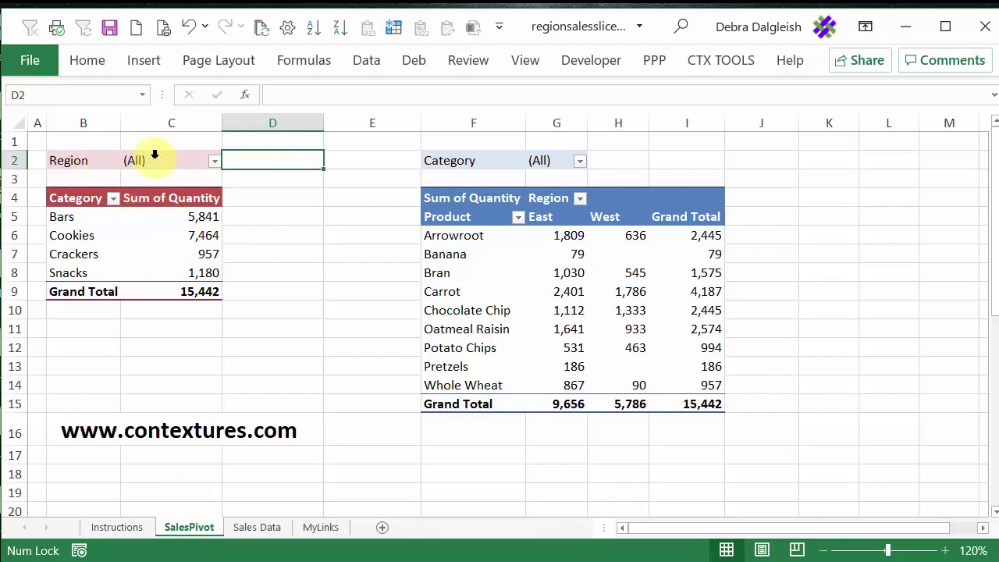
Filter the Category pivot table to the West region with its report filter, and clear that filter again
{"action": "left_click", "coordinate": [215, 162]}
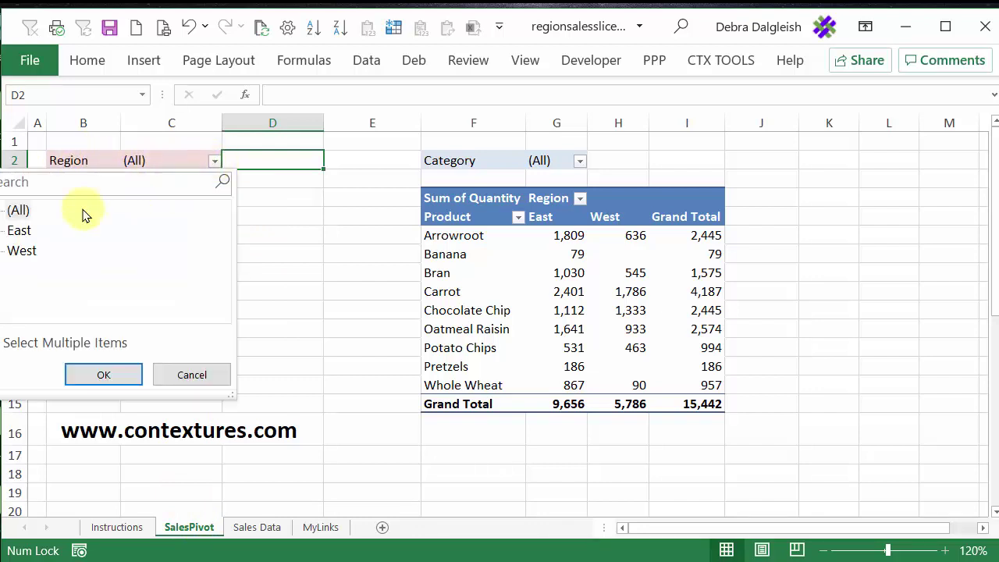
{"action": "left_click", "coordinate": [25, 251]}
{"action": "left_click", "coordinate": [117, 375]}
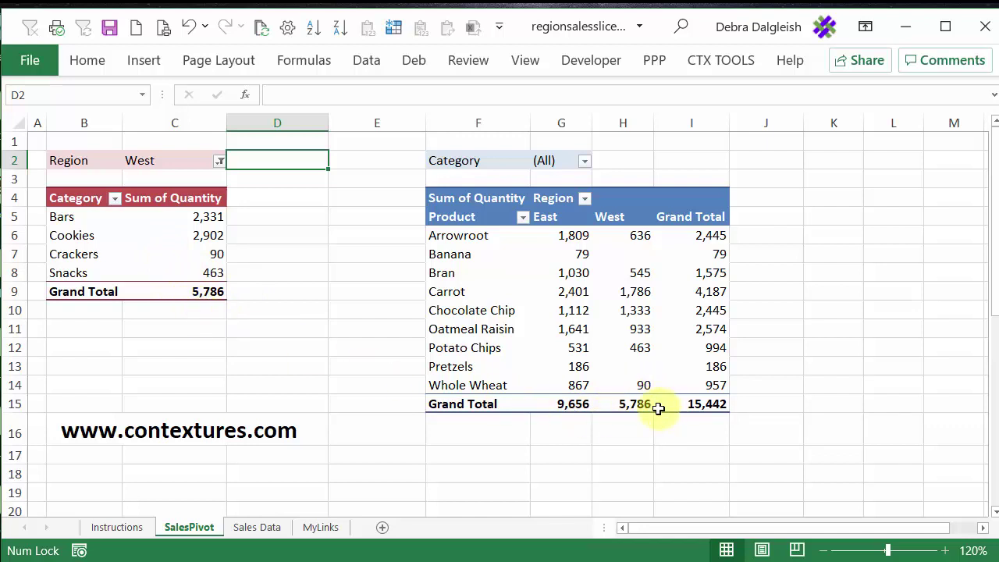
{"action": "mouse_move", "coordinate": [647, 404]}
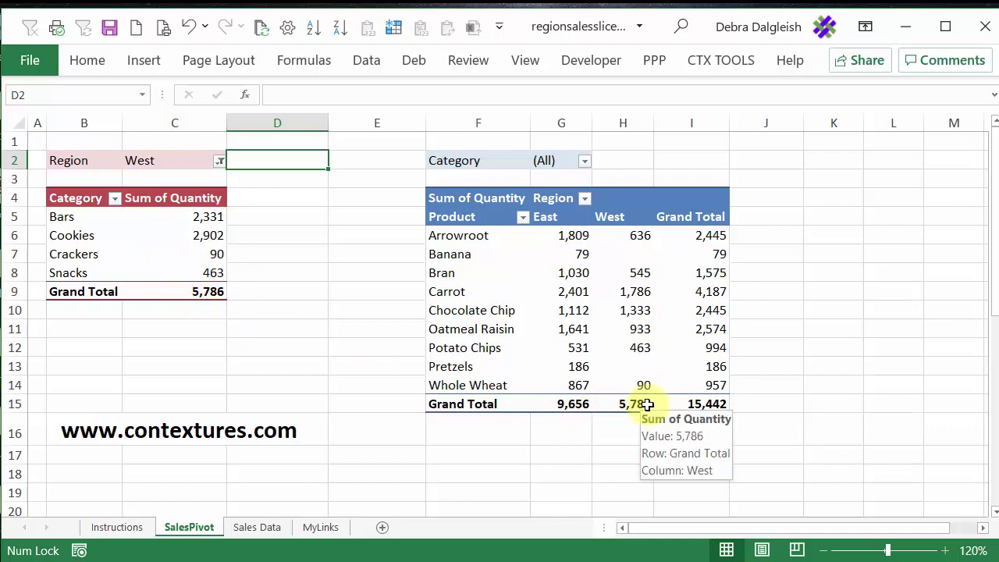
{"action": "left_click", "coordinate": [167, 161]}
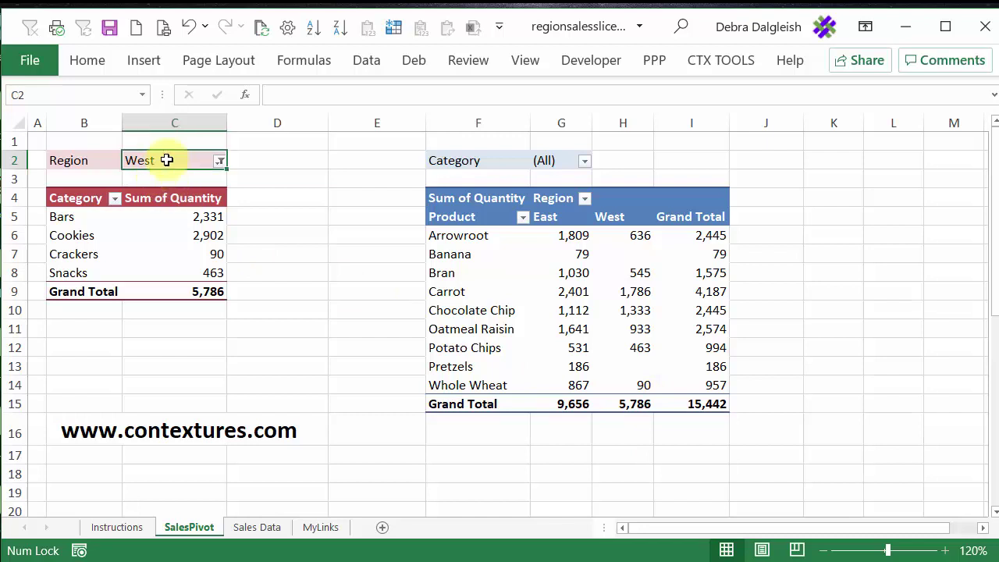
{"action": "left_click", "coordinate": [30, 28]}
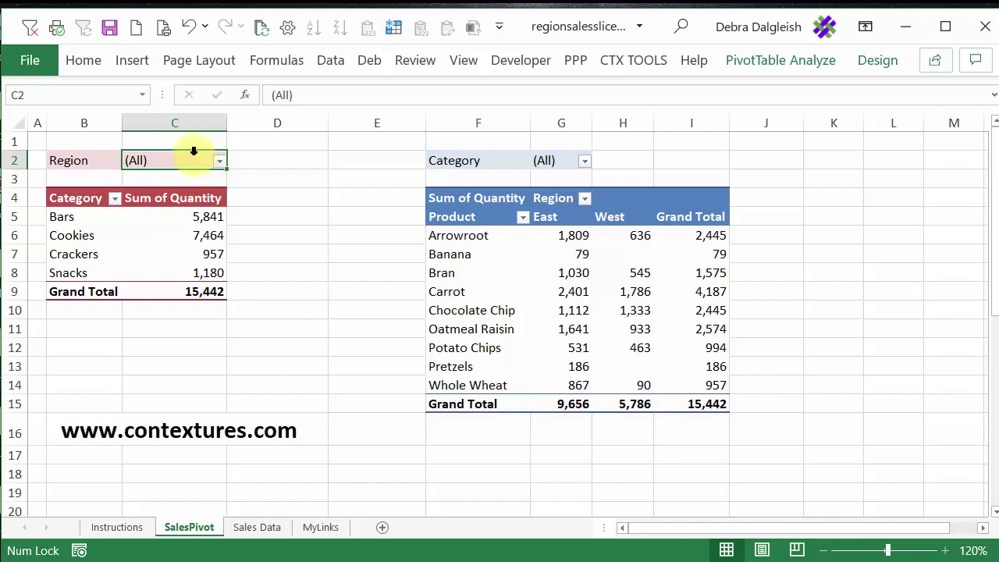
{"action": "mouse_move", "coordinate": [194, 238]}
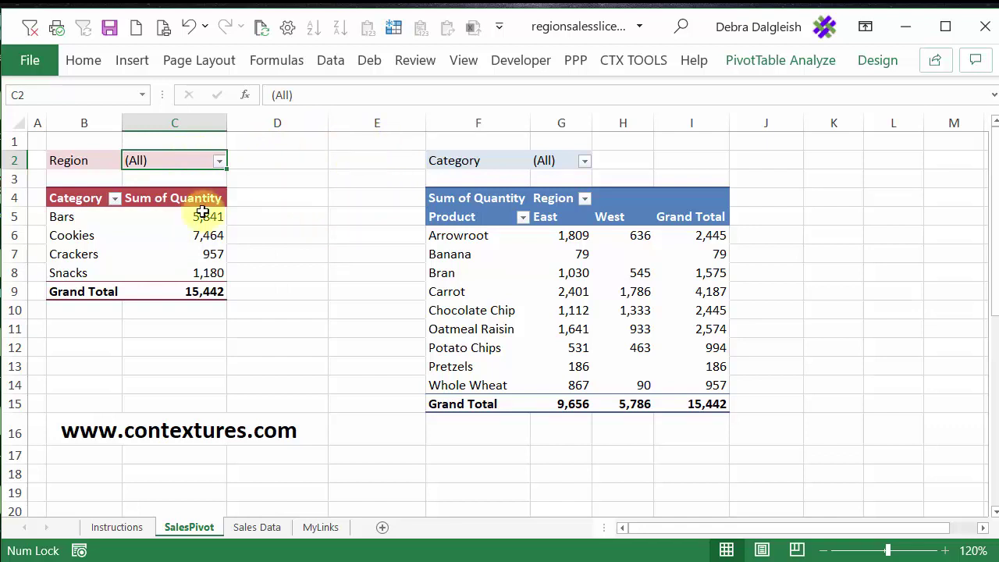
{"action": "mouse_move", "coordinate": [181, 217]}
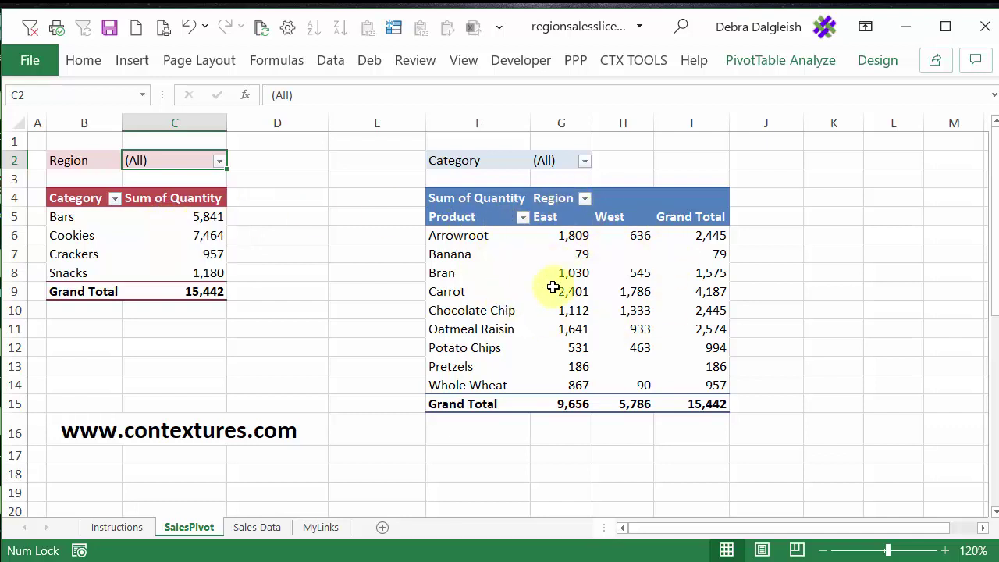
{"action": "mouse_move", "coordinate": [554, 328]}
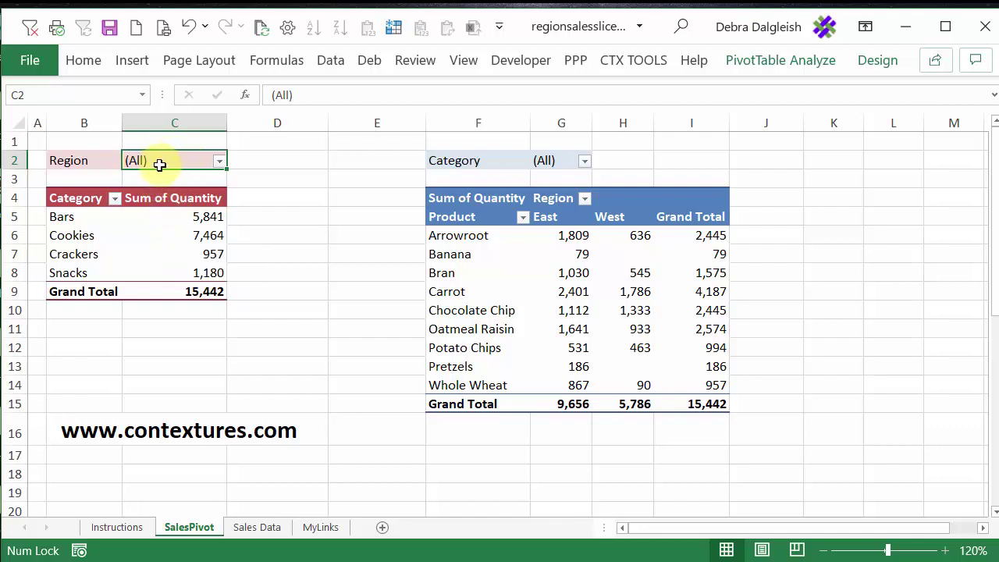
Insert slicers for the Region and Category fields, based on the red Category pivot table
{"action": "left_click", "coordinate": [132, 63]}
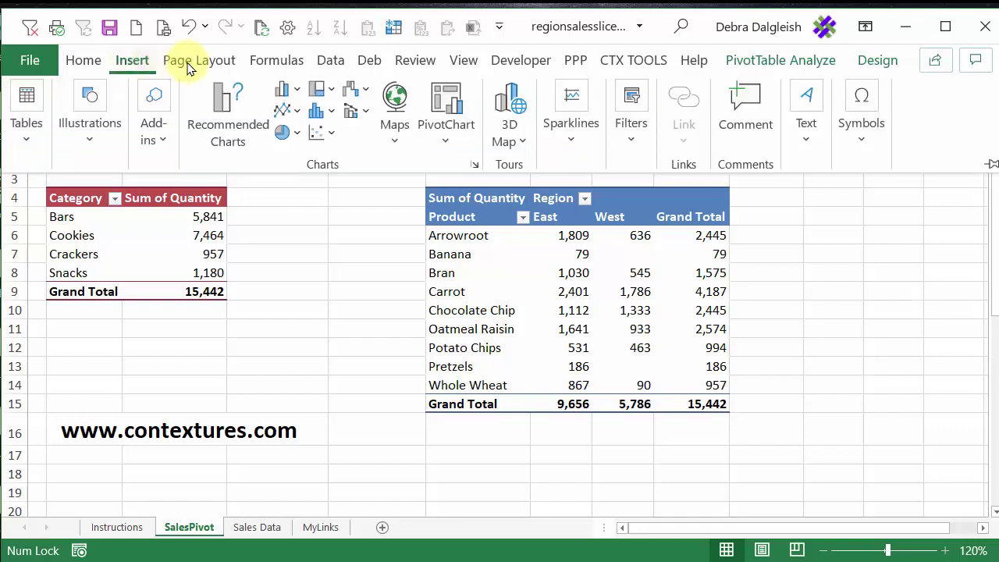
{"action": "left_click", "coordinate": [635, 145]}
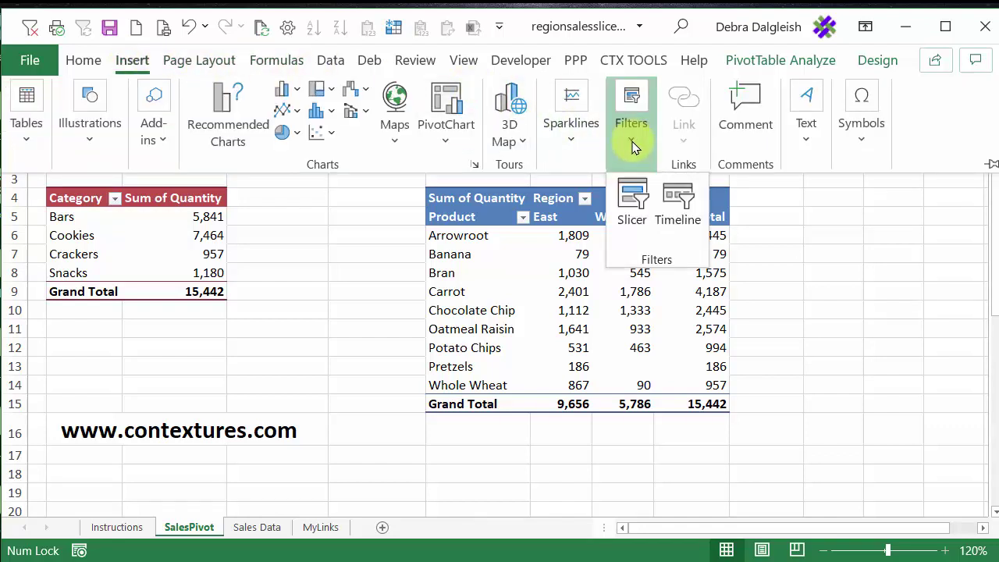
{"action": "left_click", "coordinate": [632, 198]}
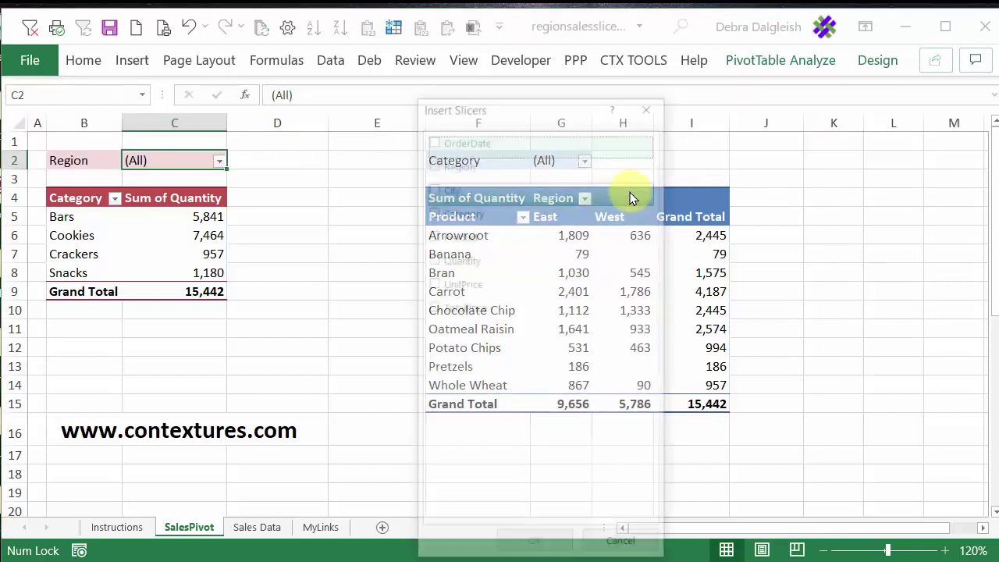
{"action": "left_click_drag", "start_coordinate": [495, 107], "coordinate": [381, 71]}
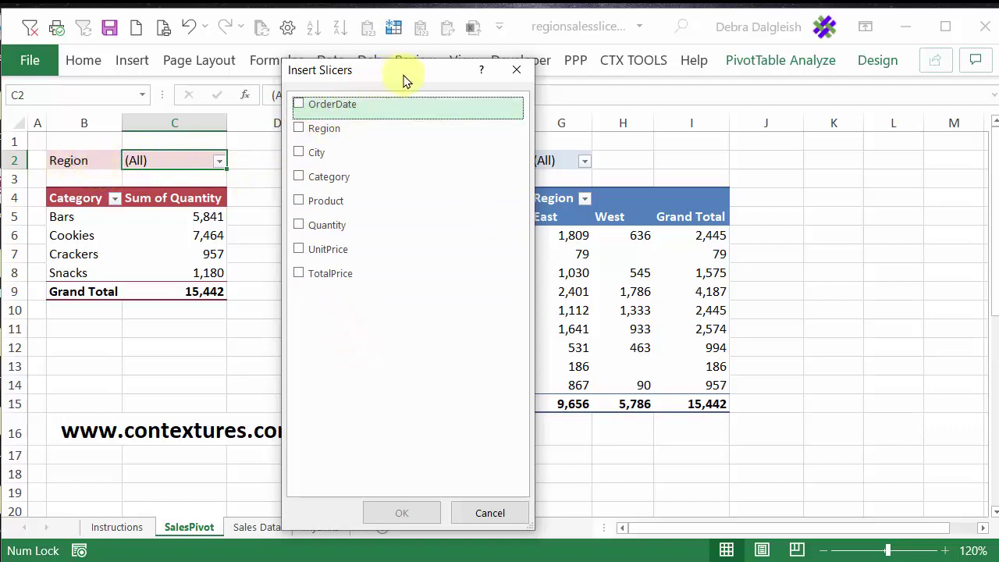
{"action": "left_click_drag", "start_coordinate": [404, 81], "coordinate": [703, 87]}
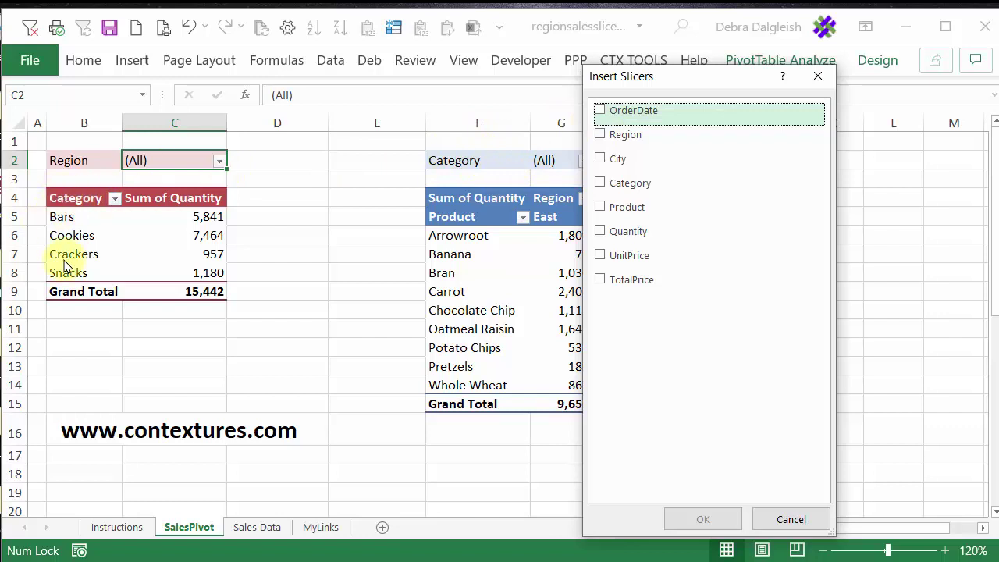
{"action": "left_click_drag", "start_coordinate": [686, 78], "coordinate": [410, 67]}
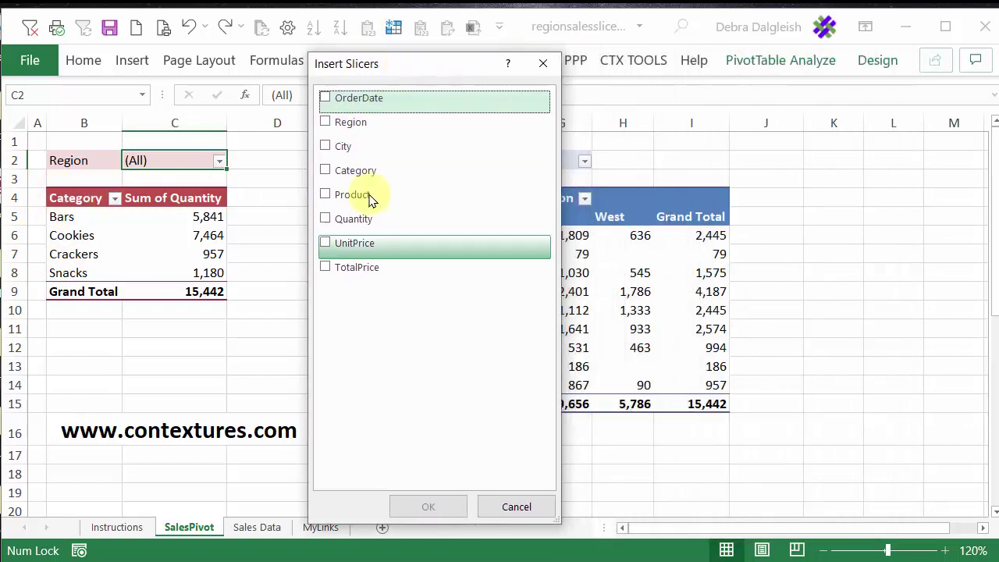
{"action": "left_click", "coordinate": [324, 125]}
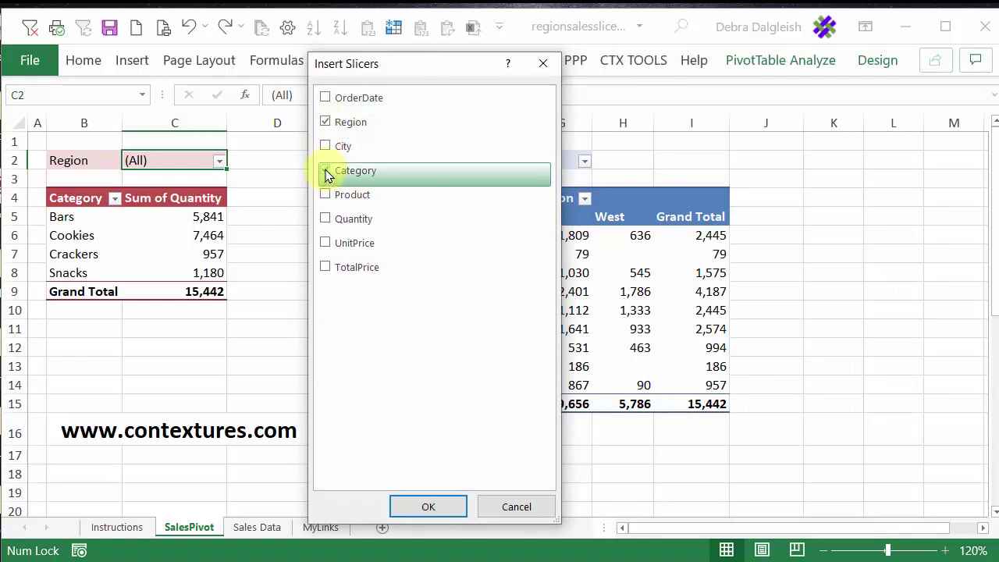
{"action": "left_click", "coordinate": [428, 507]}
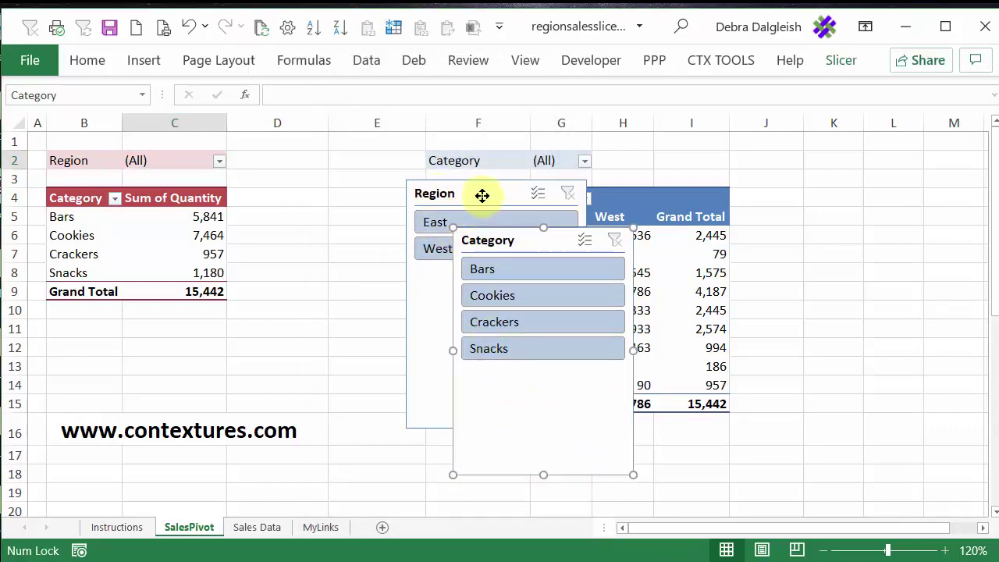
Place the Region slicer above the Category slicer between the two pivot tables and shrink both to fit their items
{"action": "left_click_drag", "start_coordinate": [482, 196], "coordinate": [321, 156]}
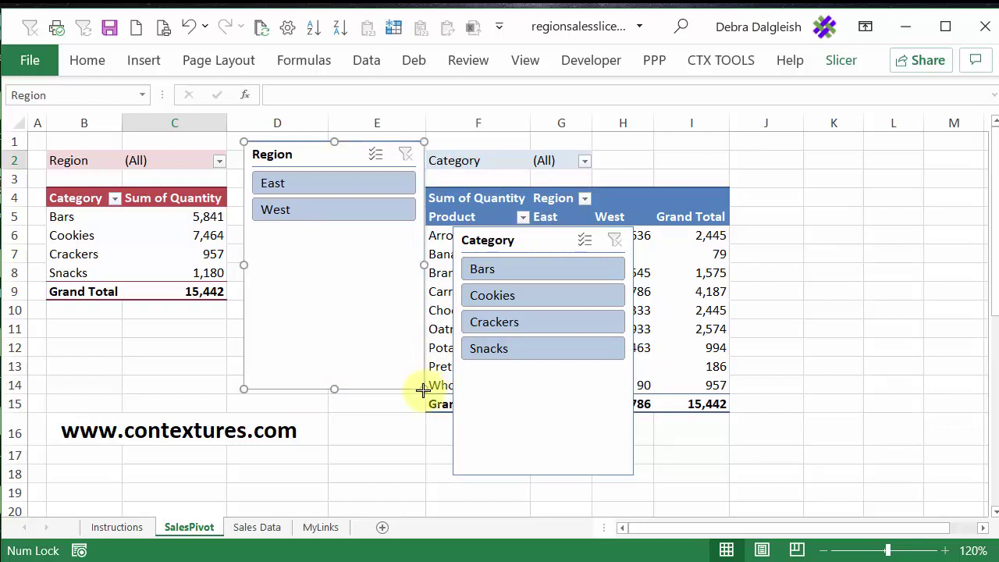
{"action": "left_click_drag", "start_coordinate": [423, 389], "coordinate": [403, 241]}
{"action": "left_click_drag", "start_coordinate": [546, 244], "coordinate": [327, 266]}
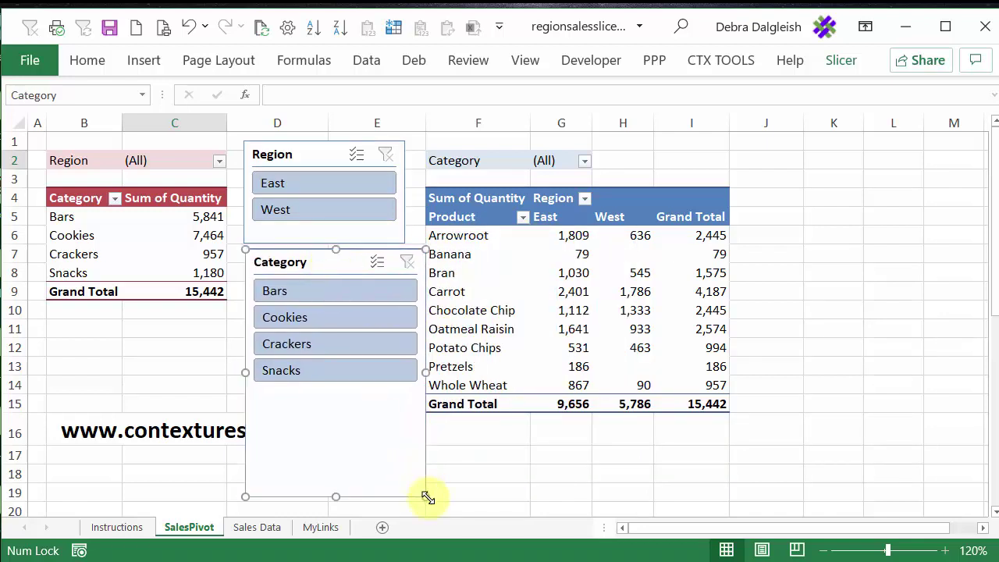
{"action": "left_click_drag", "start_coordinate": [428, 497], "coordinate": [398, 396]}
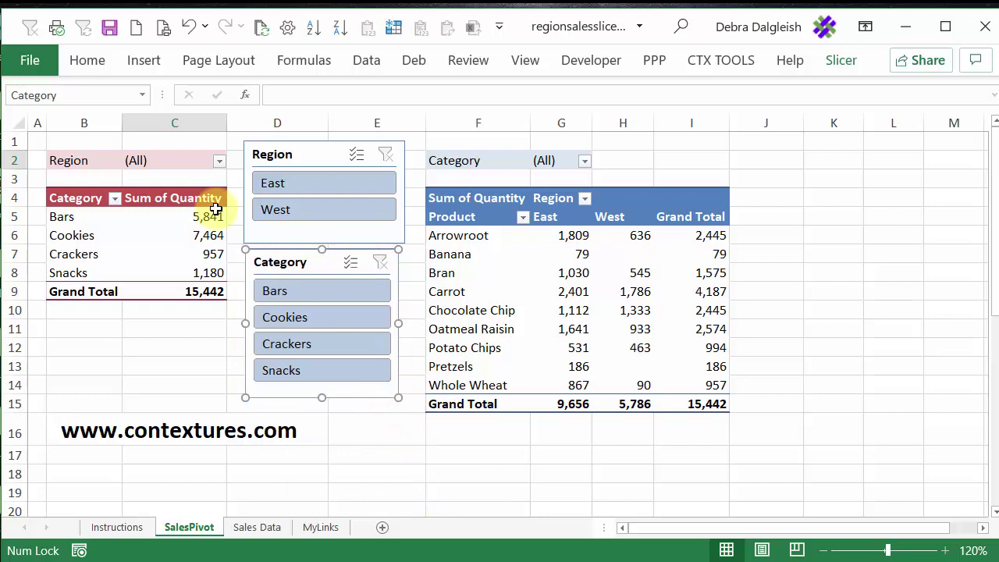
Test the slicers by filtering for the East region and for the Bars category, clearing each filter again
{"action": "left_click", "coordinate": [307, 186]}
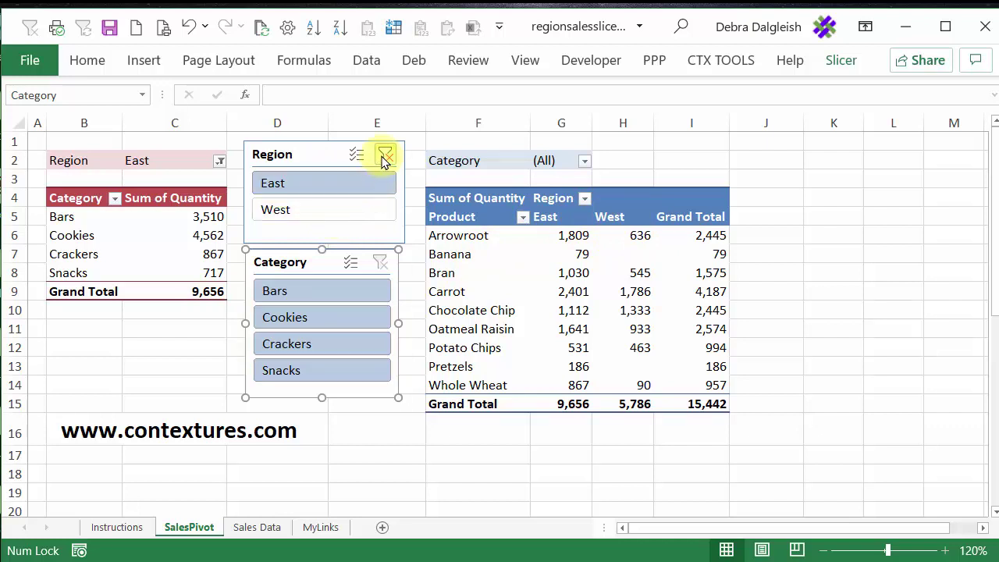
{"action": "left_click", "coordinate": [386, 156]}
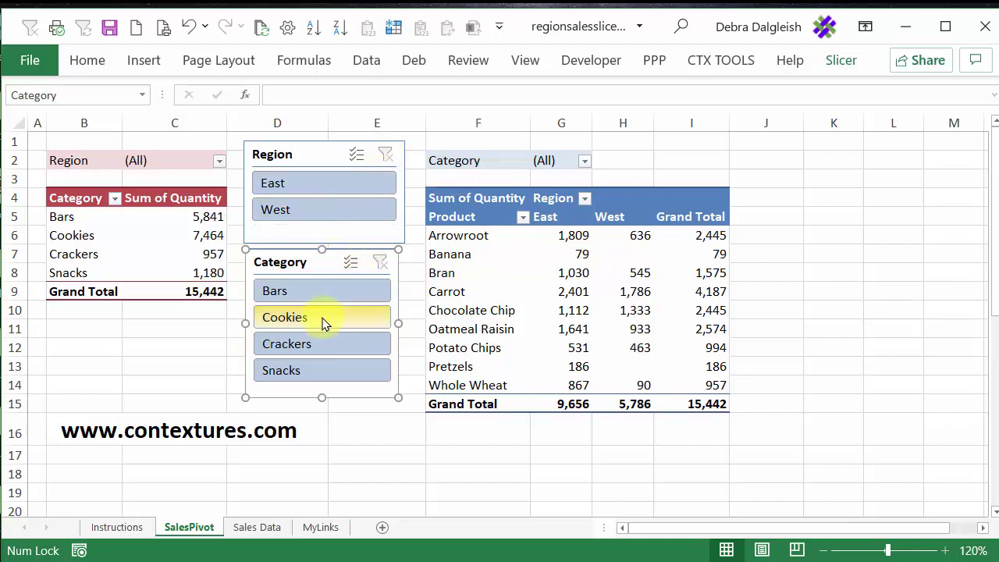
{"action": "left_click", "coordinate": [287, 294]}
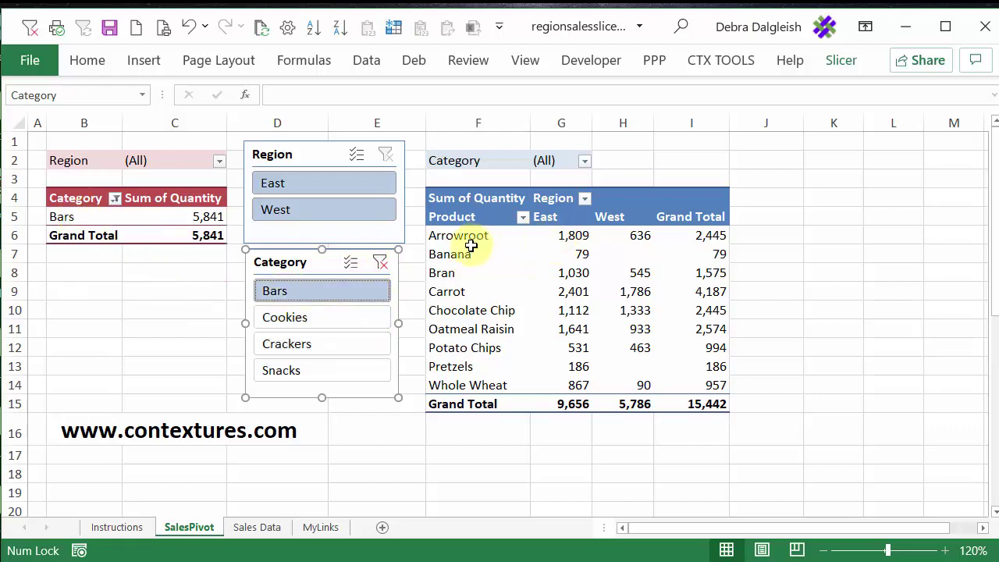
{"action": "mouse_move", "coordinate": [574, 331]}
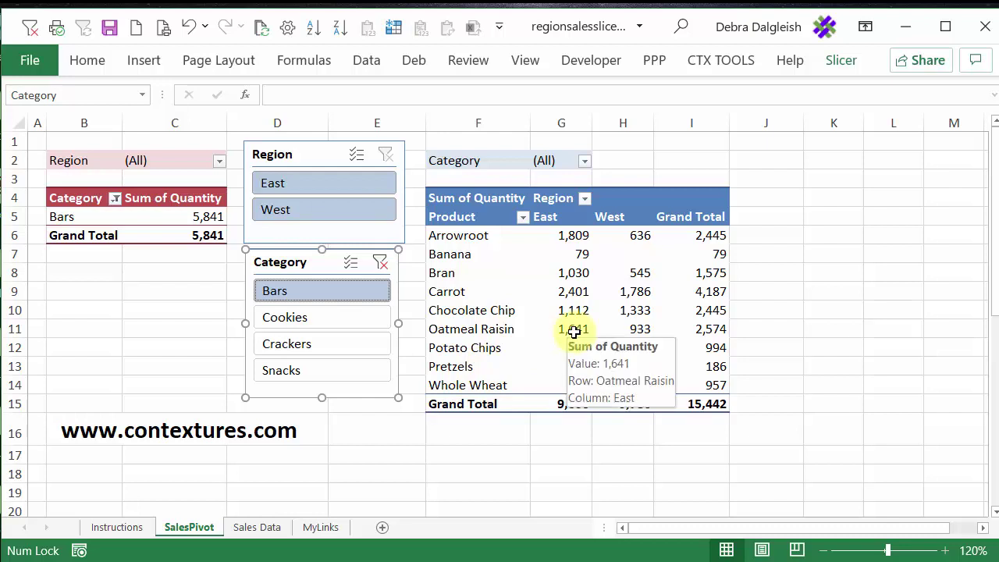
{"action": "left_click", "coordinate": [380, 264]}
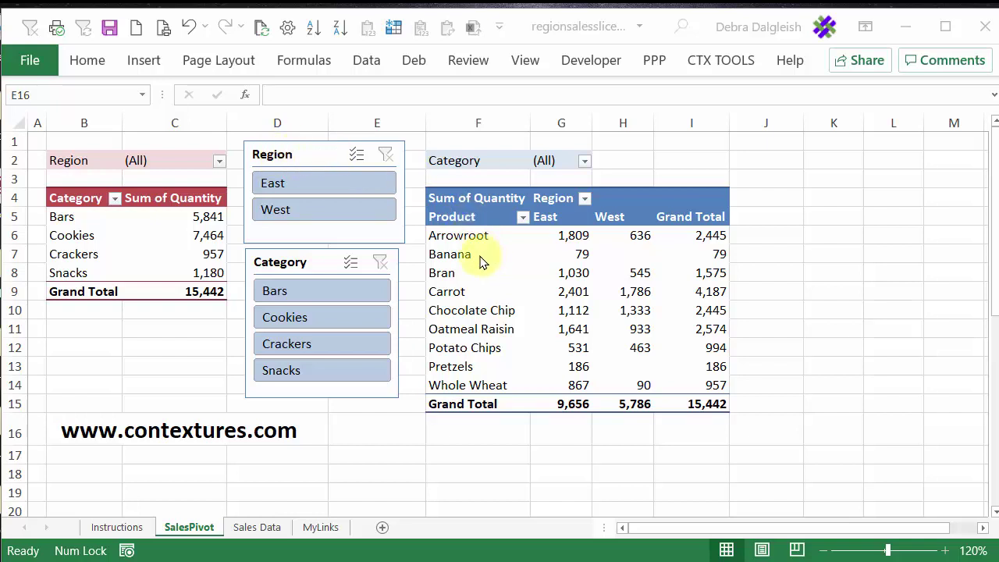
Check which pivot tables the Region slicer is connected to in its report connections, and close them without changes
{"action": "left_click", "coordinate": [303, 154]}
{"action": "right_click", "coordinate": [304, 153]}
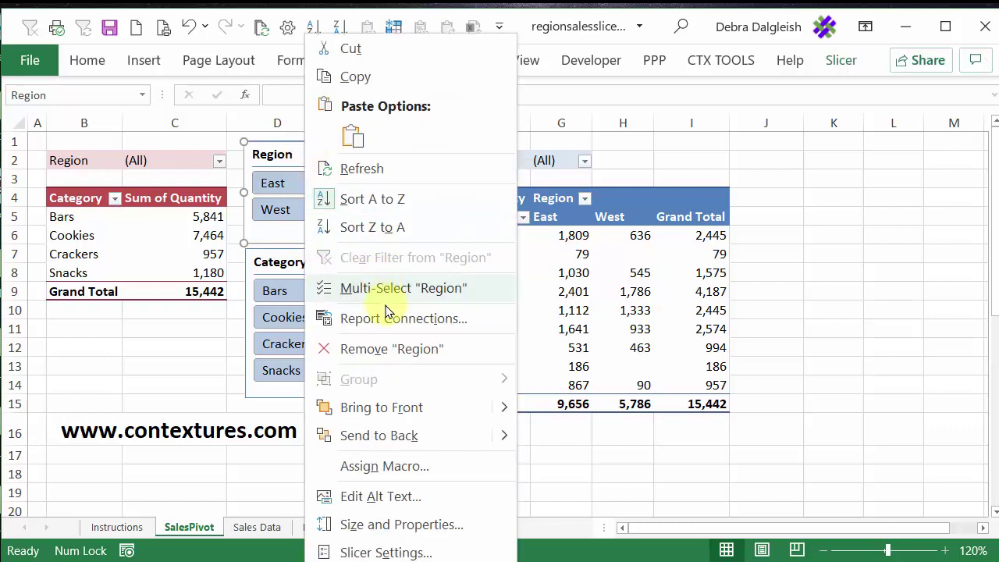
{"action": "left_click", "coordinate": [371, 324]}
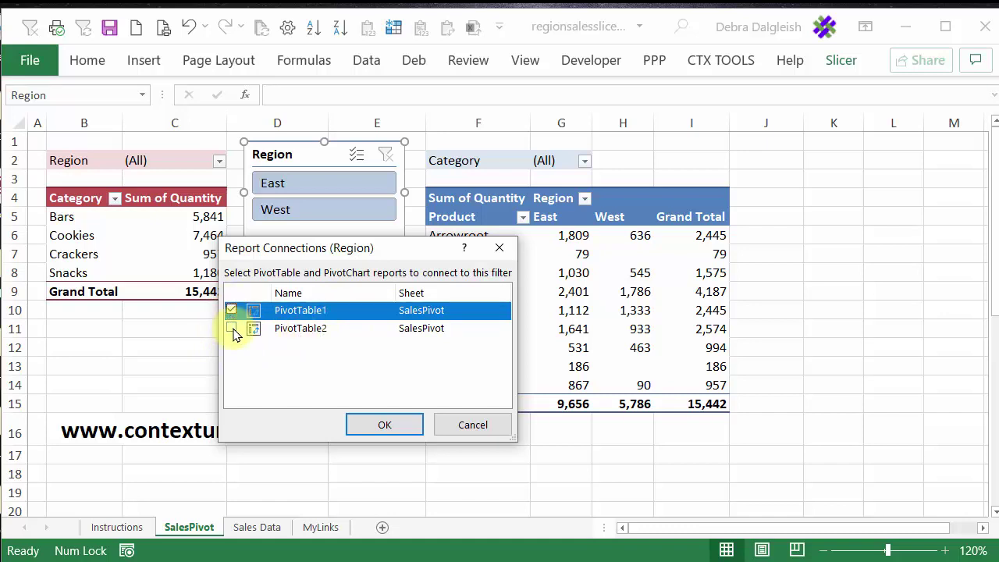
{"action": "left_click", "coordinate": [460, 429]}
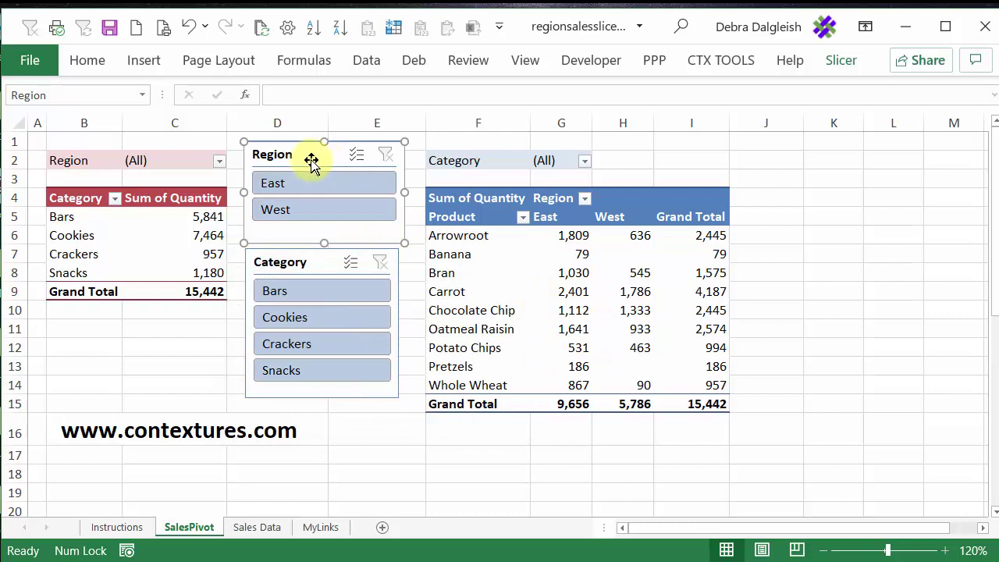
{"action": "key", "text": "Escape"}
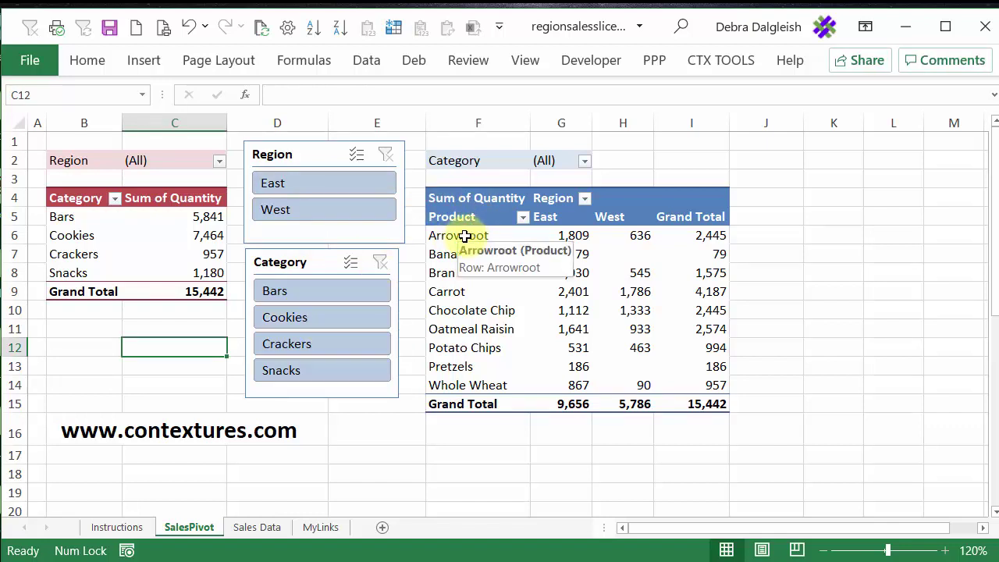
Connect the blue Product pivot table to both the Category and Region slicers through its filter connections
{"action": "left_click", "coordinate": [465, 235]}
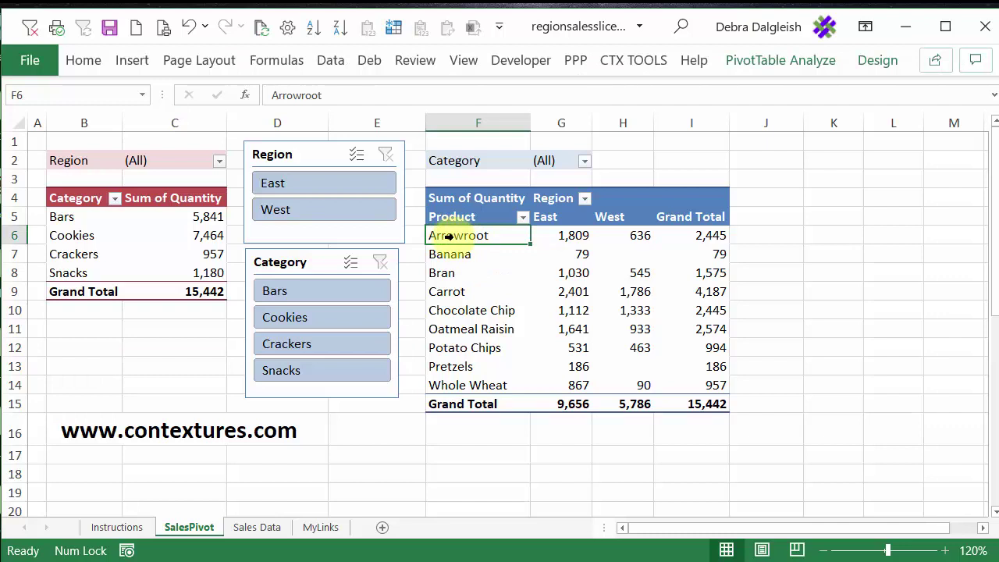
{"action": "left_click", "coordinate": [745, 62]}
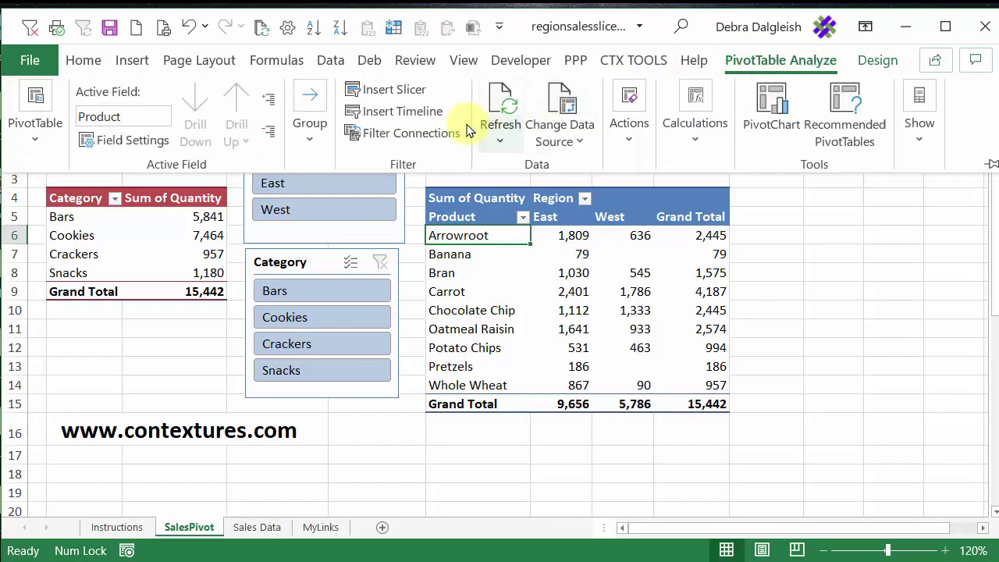
{"action": "left_click", "coordinate": [382, 141]}
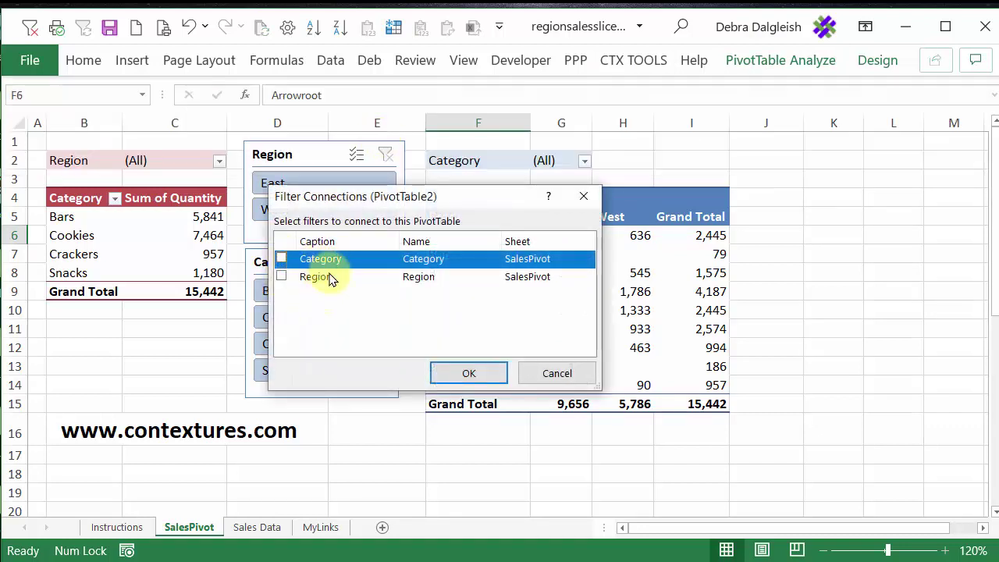
{"action": "left_click", "coordinate": [280, 260]}
{"action": "left_click", "coordinate": [281, 278]}
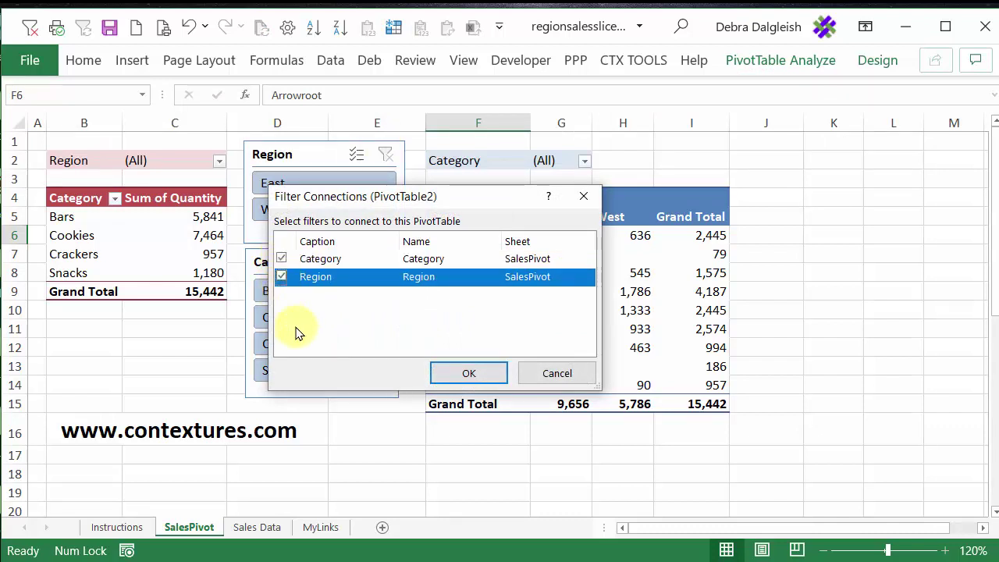
{"action": "left_click", "coordinate": [447, 375]}
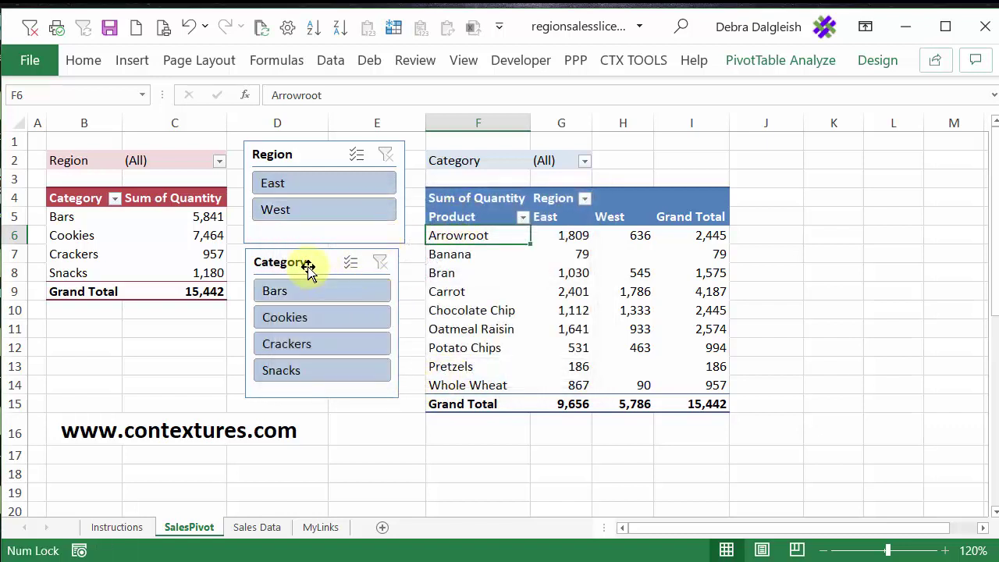
{"action": "left_click", "coordinate": [200, 334]}
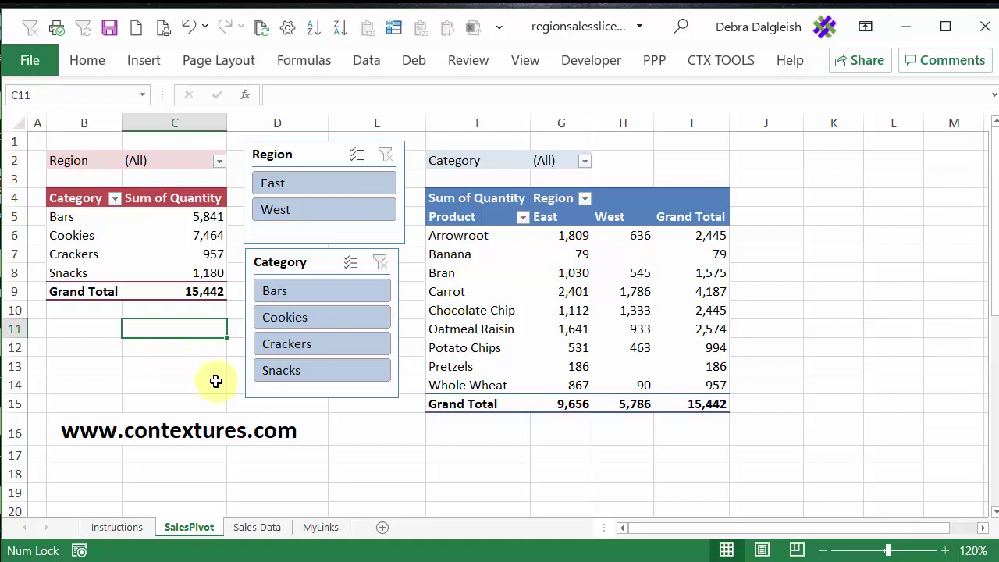
Test the shared slicers by filtering for the West region and the Cookies category, and clear both filters
{"action": "left_click", "coordinate": [318, 213]}
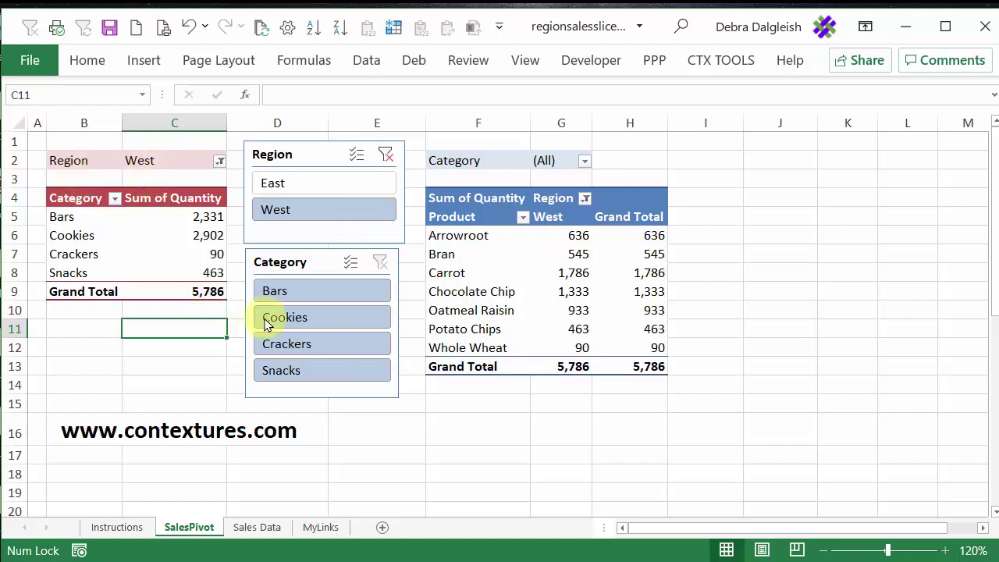
{"action": "left_click", "coordinate": [324, 320]}
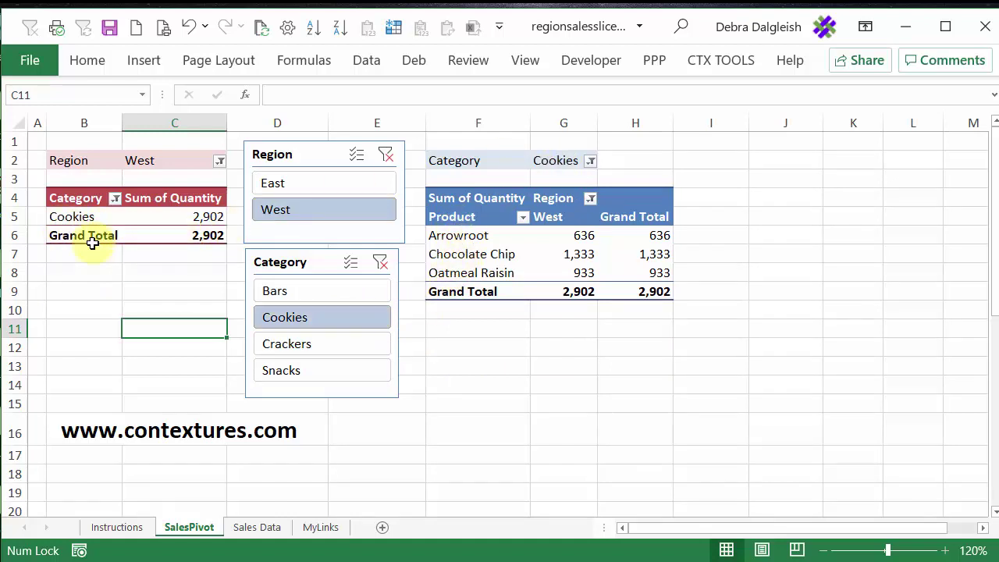
{"action": "left_click", "coordinate": [386, 156]}
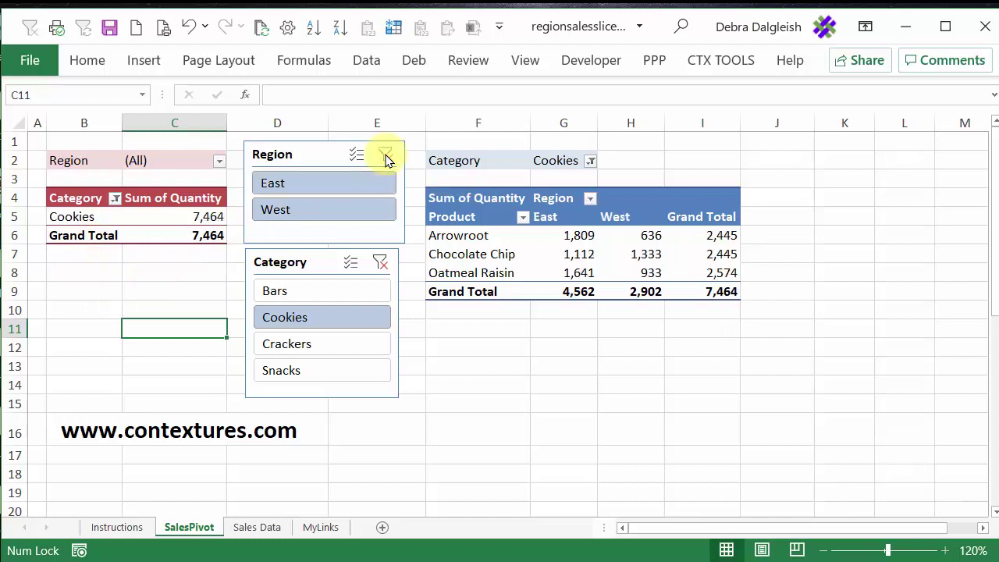
{"action": "left_click", "coordinate": [380, 263]}
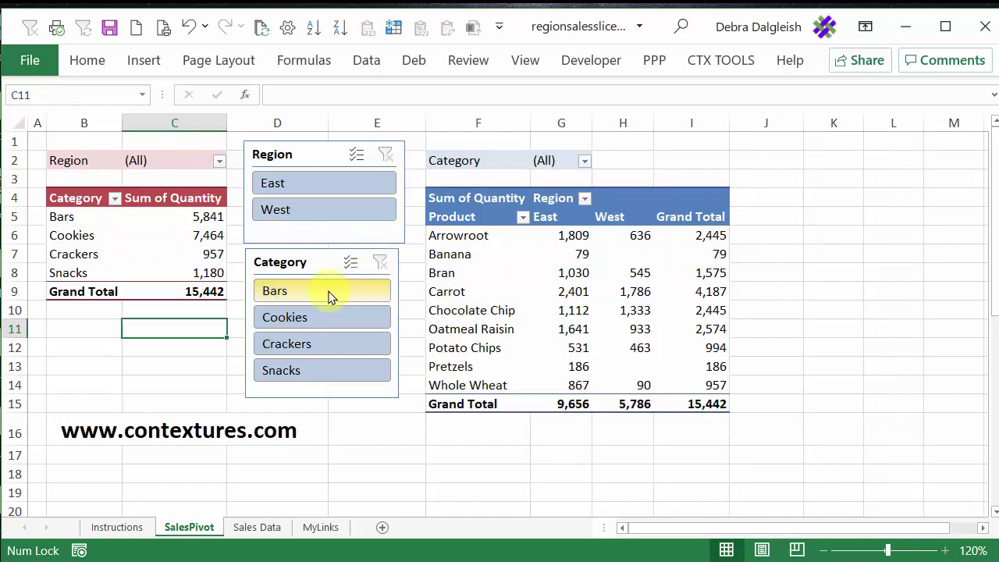